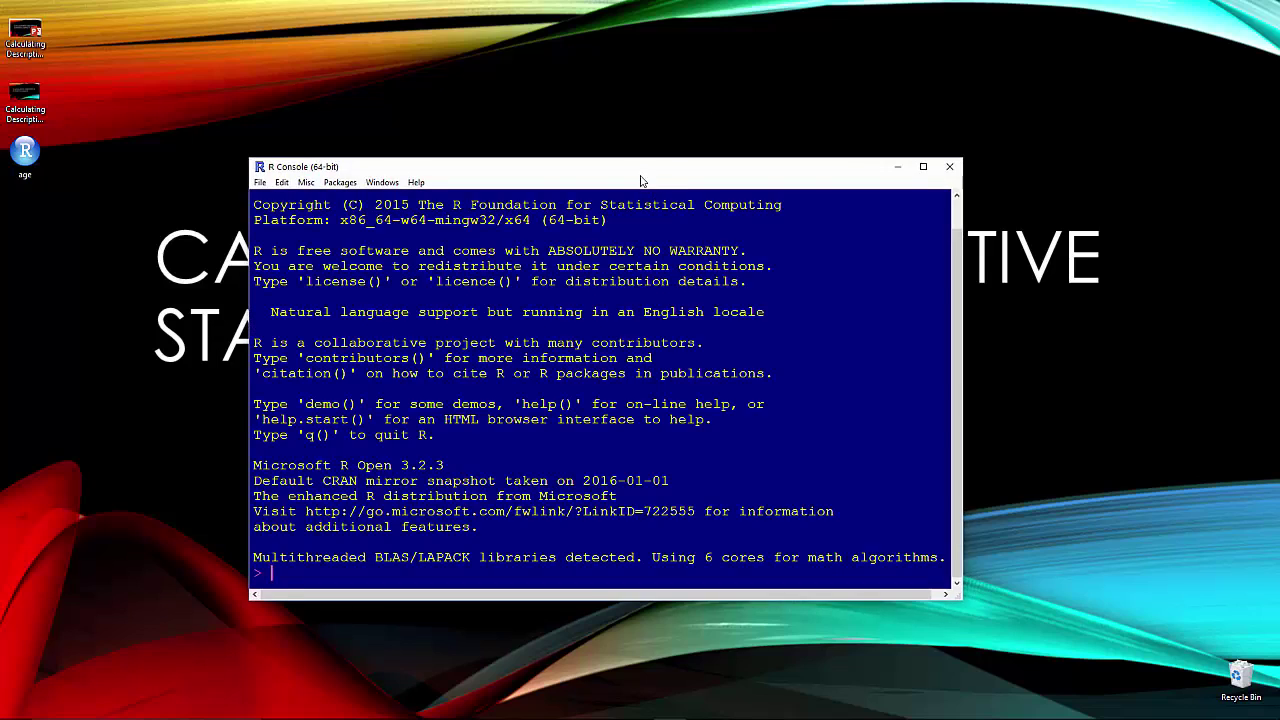
Move the R Console window to the upper left and enlarge it to show all startup text
left_click_drag(652, 168, 562, 32)
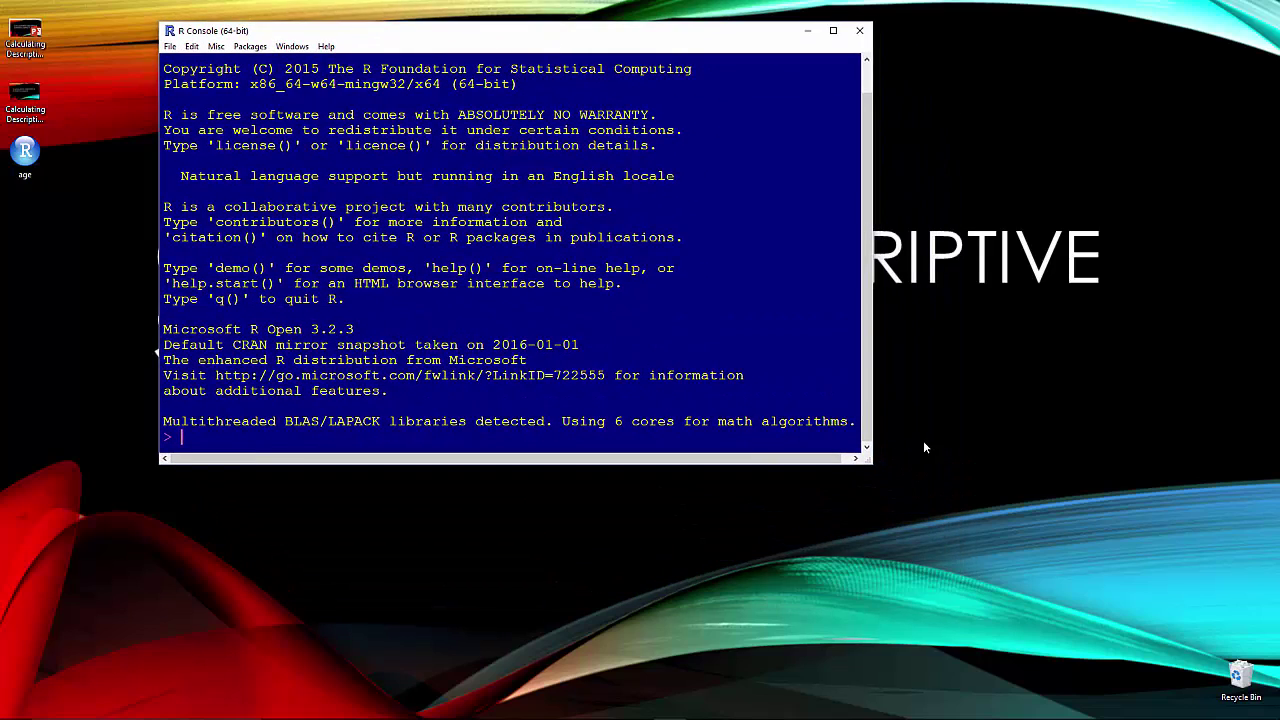
left_click_drag(870, 453, 912, 510)
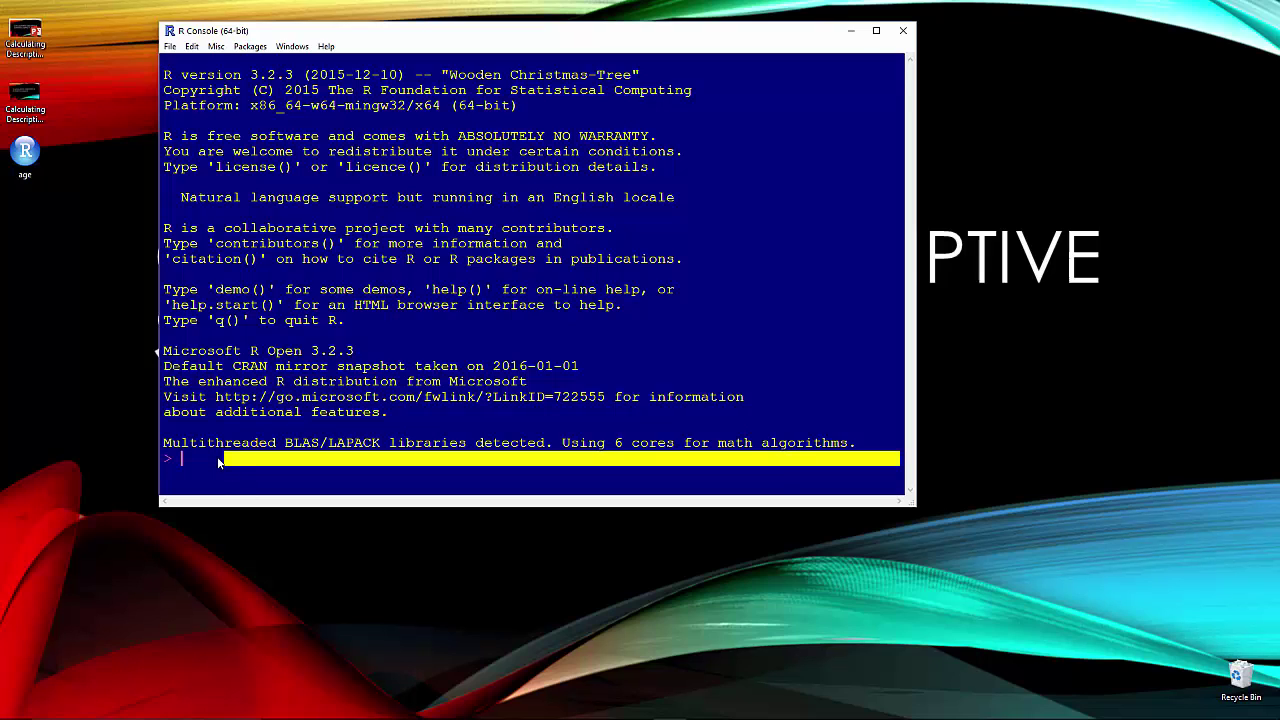
Launch R Commander with library(Rcmdr) and shift its window up and to the right
key("Return")
type("library")
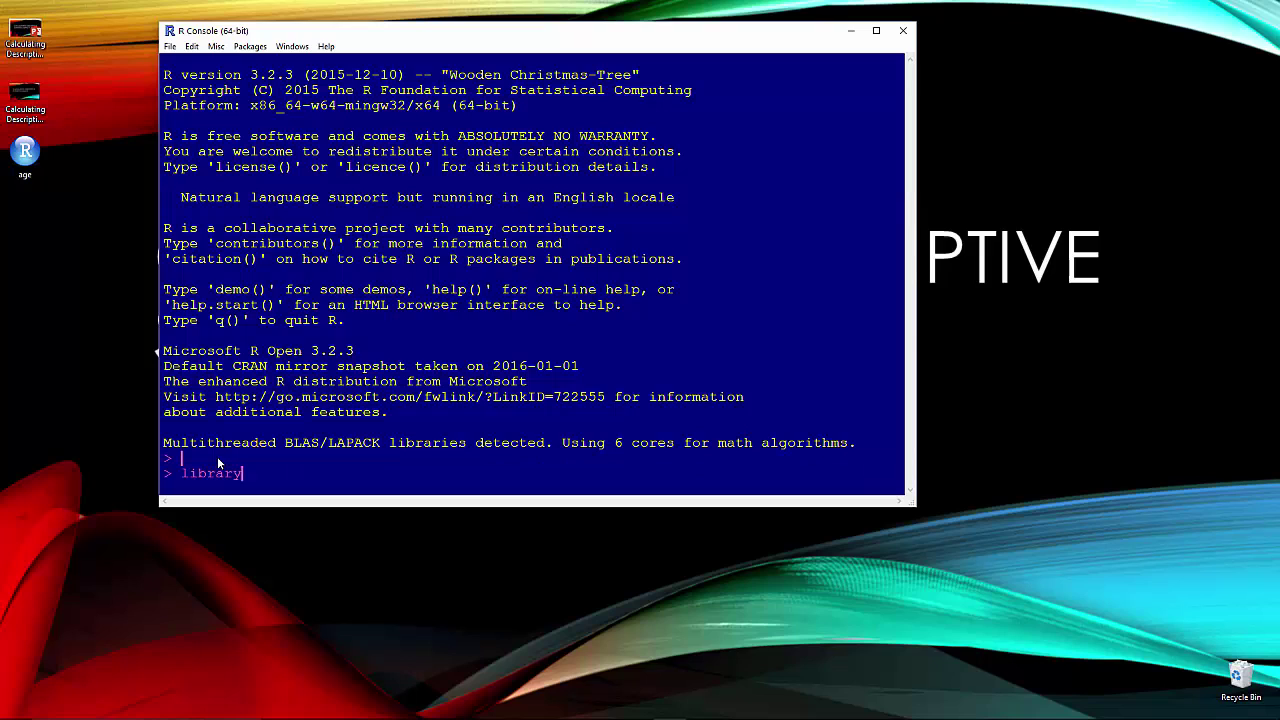
type("(Rcmdr)")
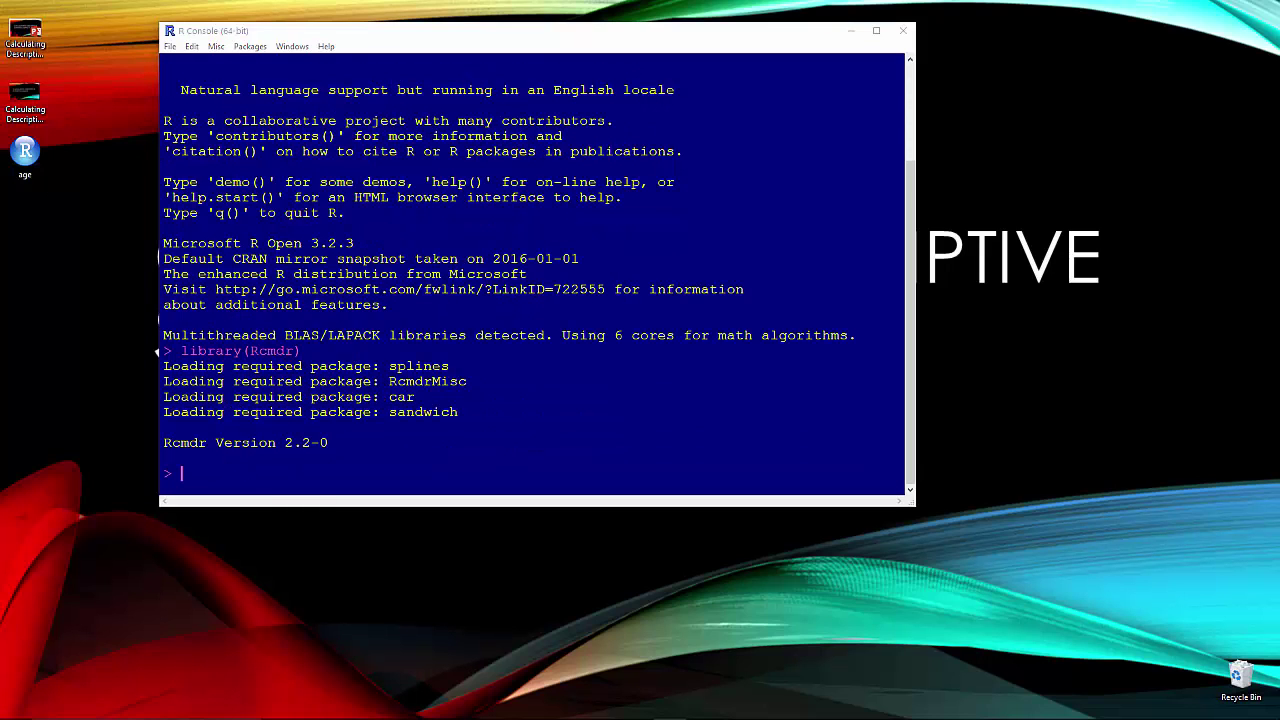
left_click_drag(400, 212, 535, 62)
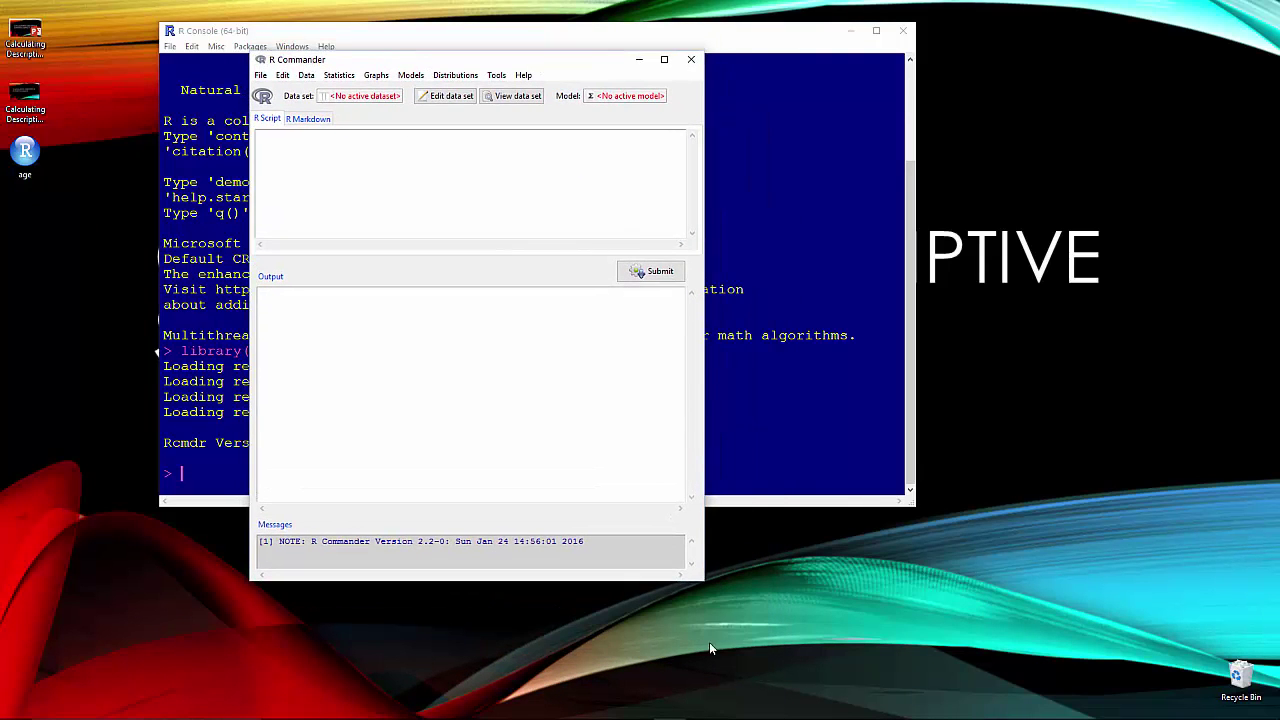
Enlarge the R Commander window and type 'small' into the R Script pane
left_click_drag(701, 585, 917, 684)
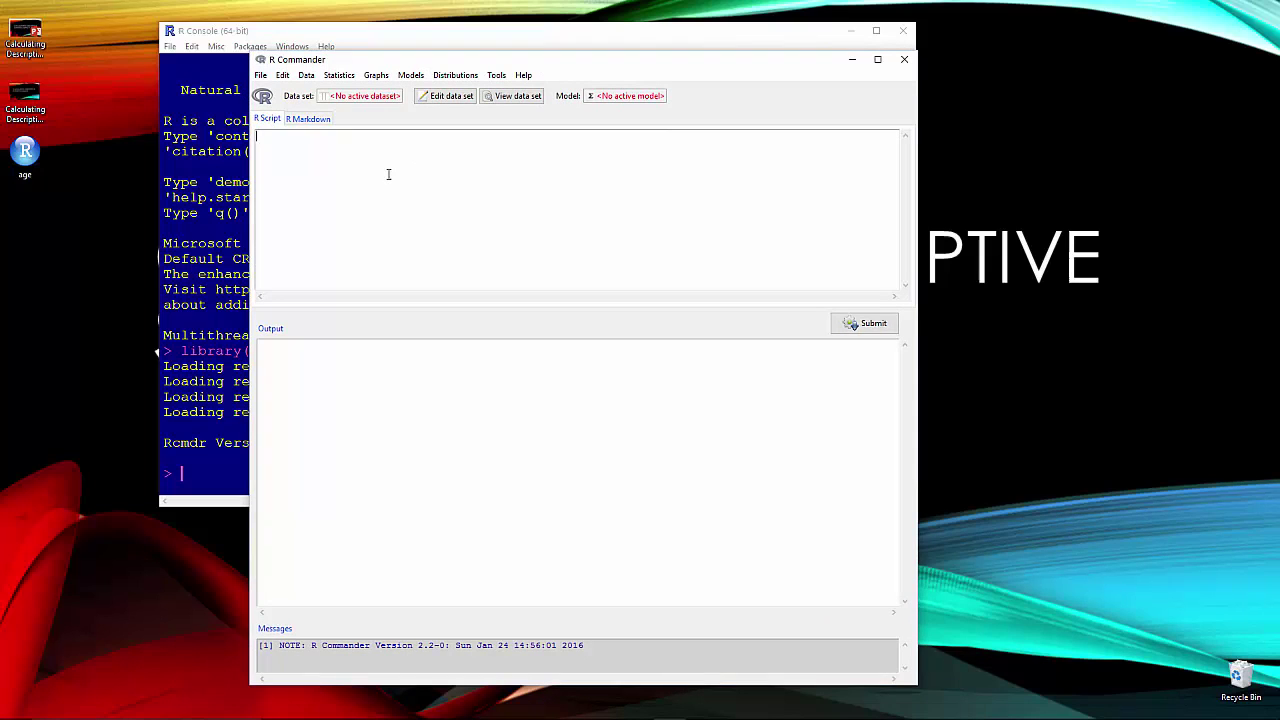
type("small")
Set the dialog font size to 12 and the script and output font size to 15
left_click(500, 77)
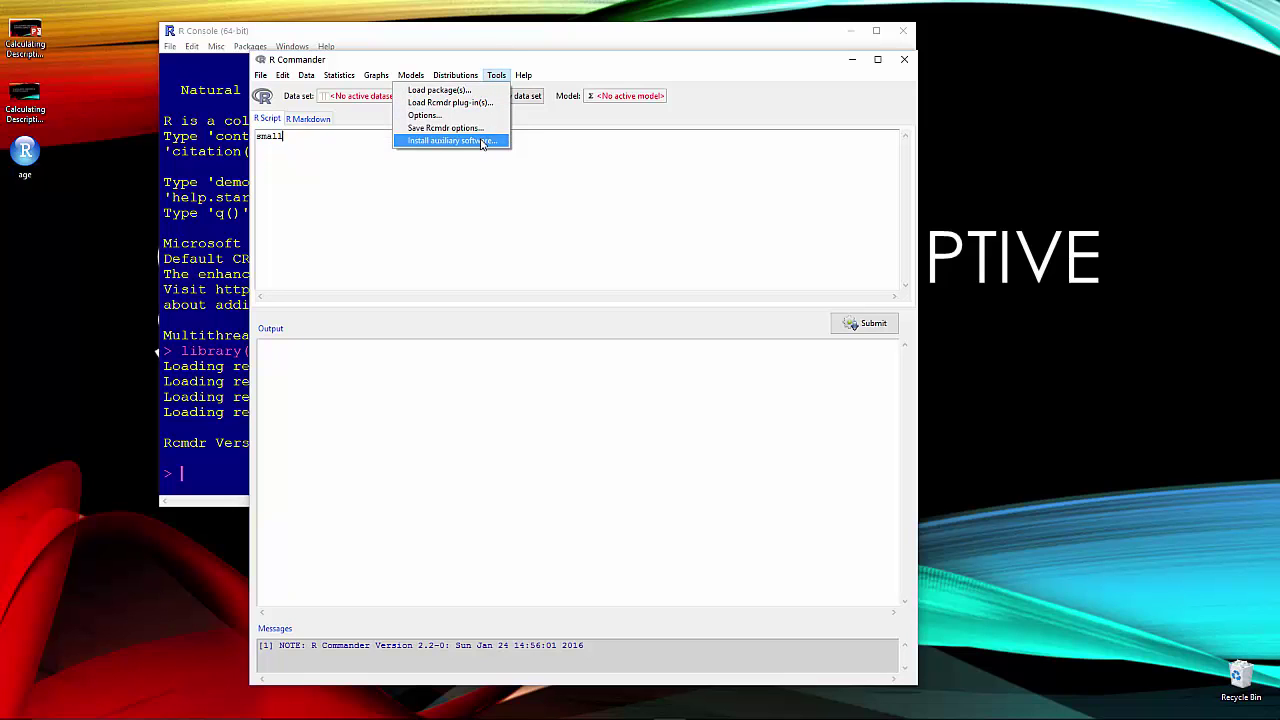
left_click(430, 115)
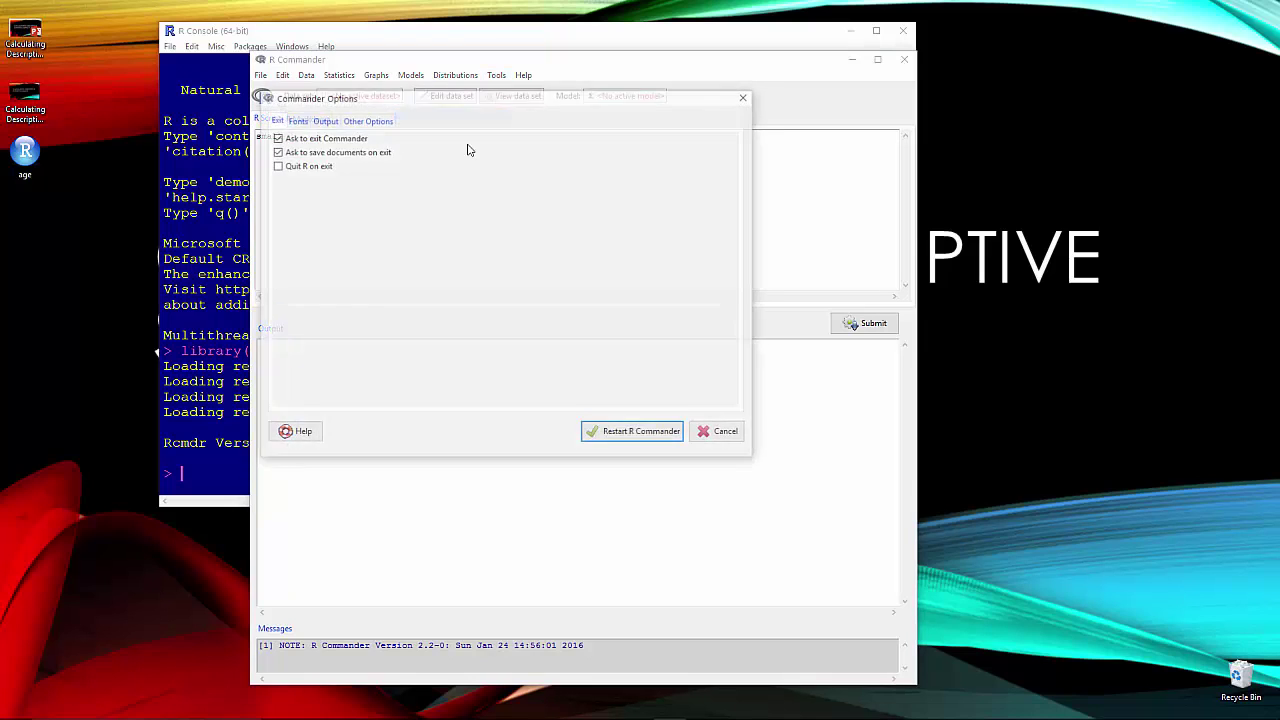
left_click(296, 119)
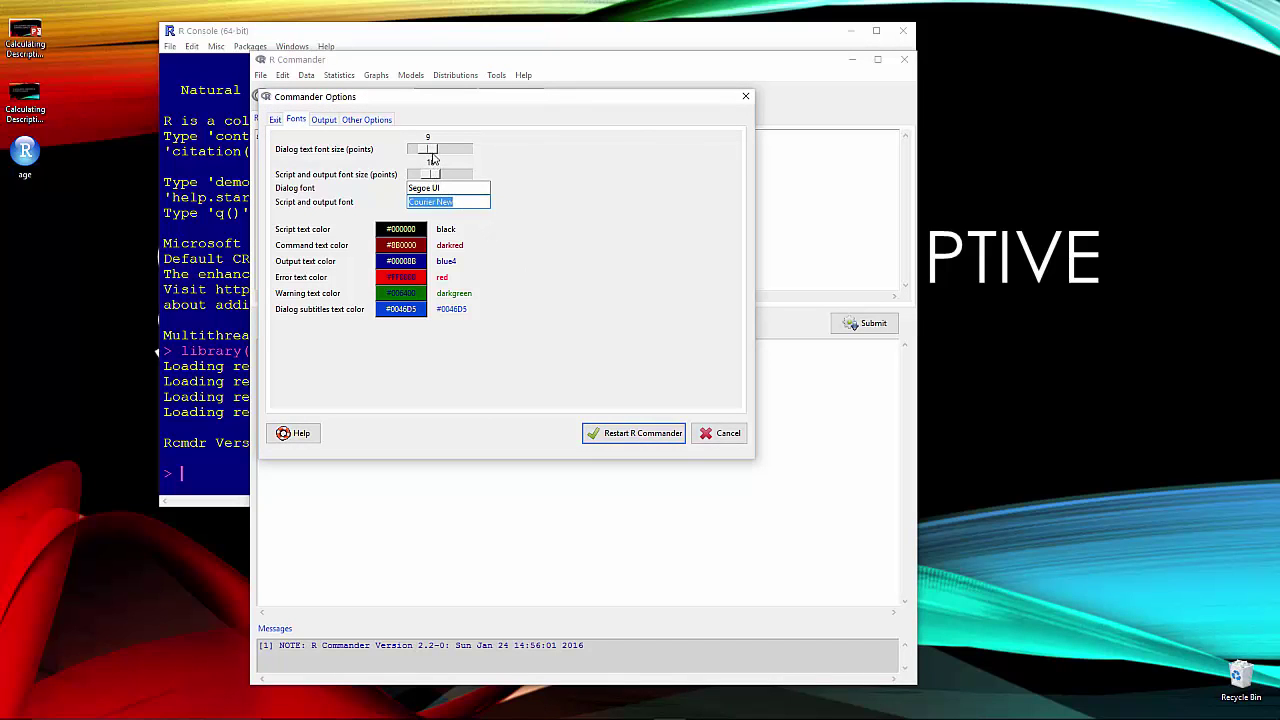
left_click_drag(432, 153, 441, 155)
left_click_drag(437, 176, 454, 177)
Restart R Commander and save the script as RCommander on the Desktop
left_click(634, 434)
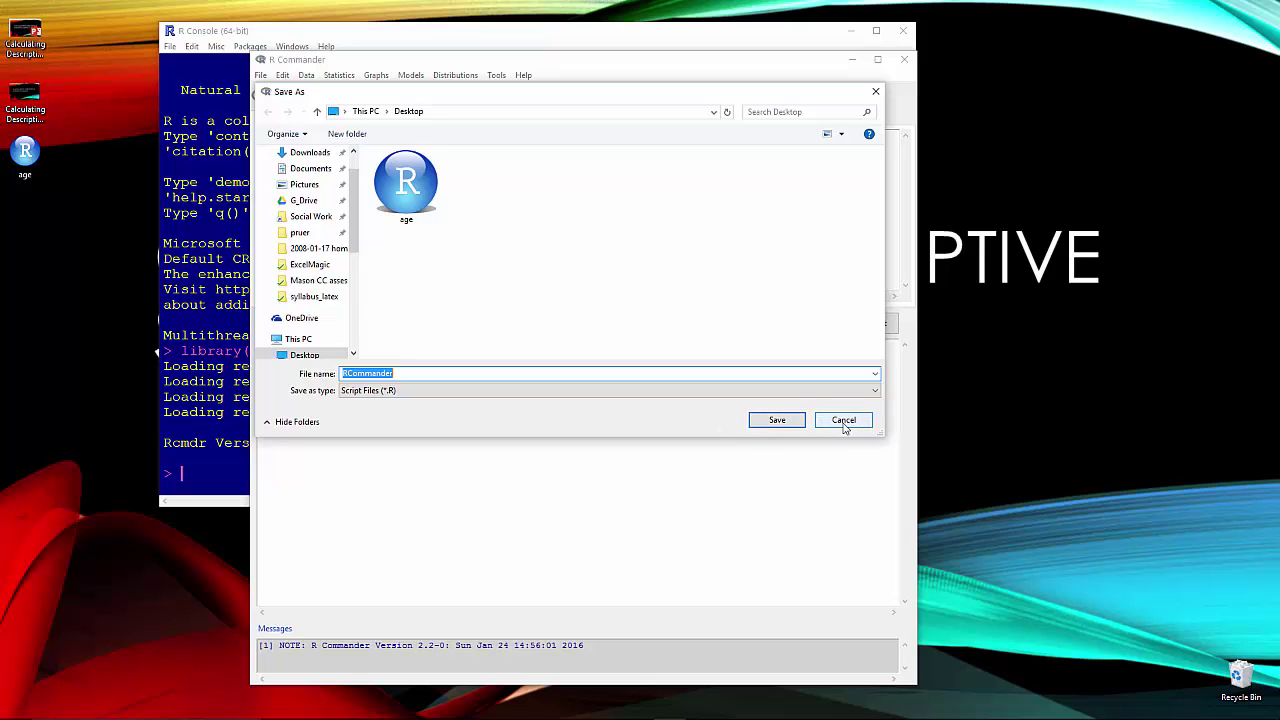
left_click(777, 421)
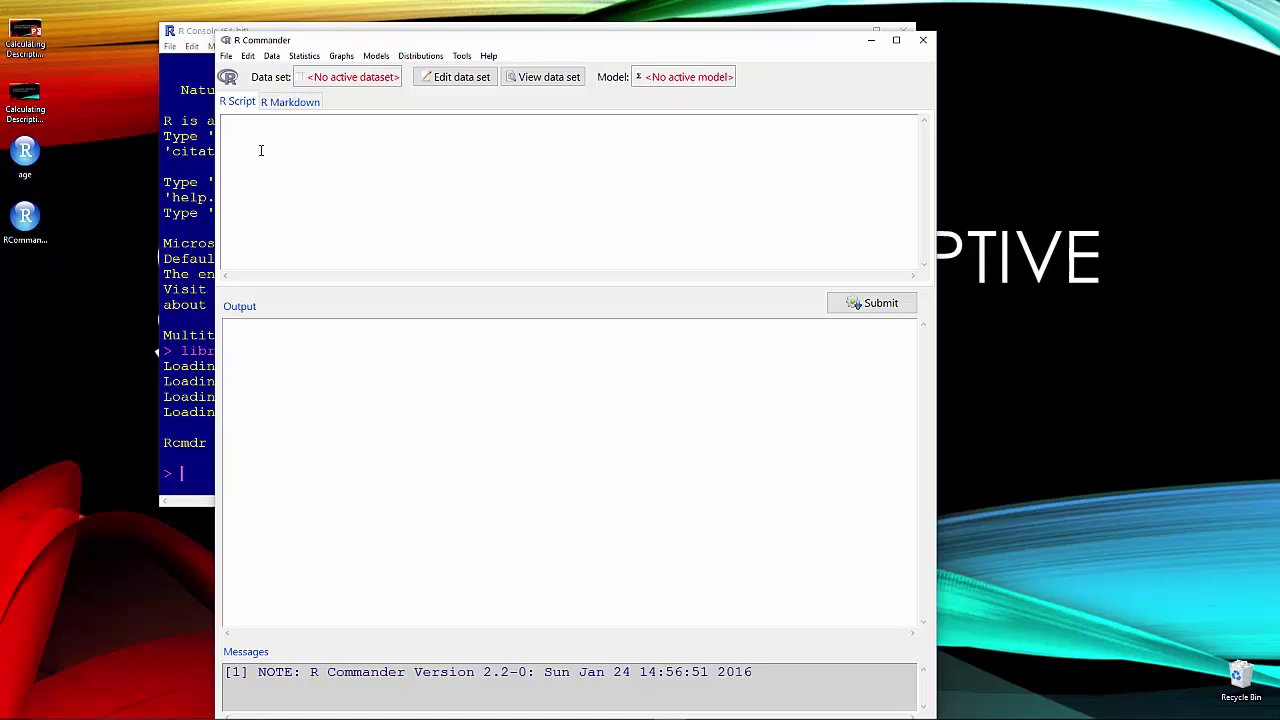
Write age <- c(107, 97, ...) in the script, pasting the remaining values through 105
type("age <- c(107, 97")
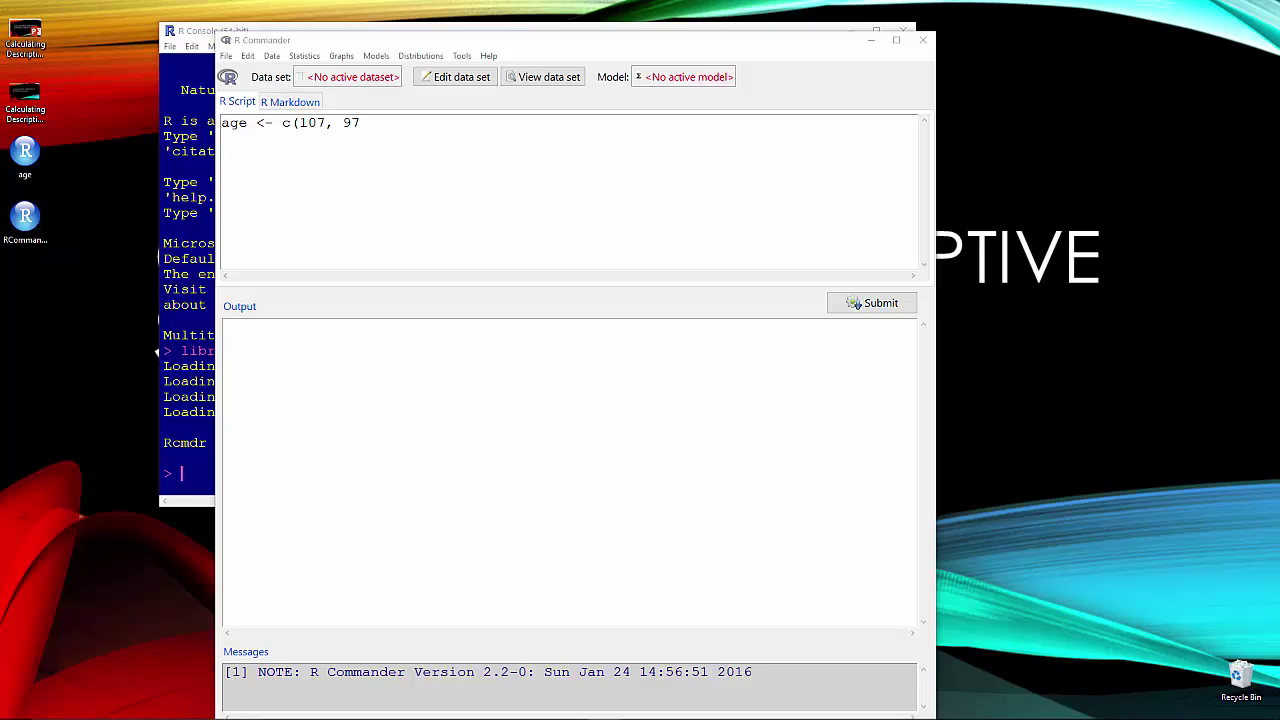
left_click(380, 121)
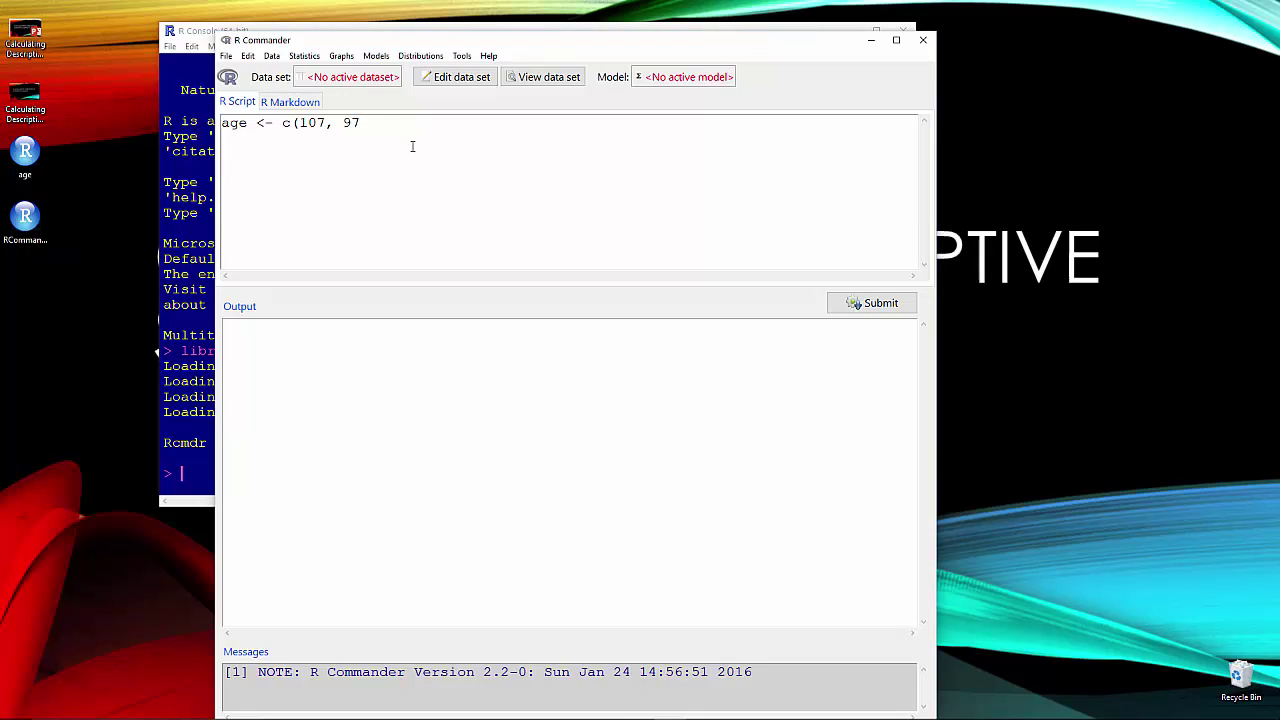
type(",105,110,80,46,105,99, 83,49, 105)")
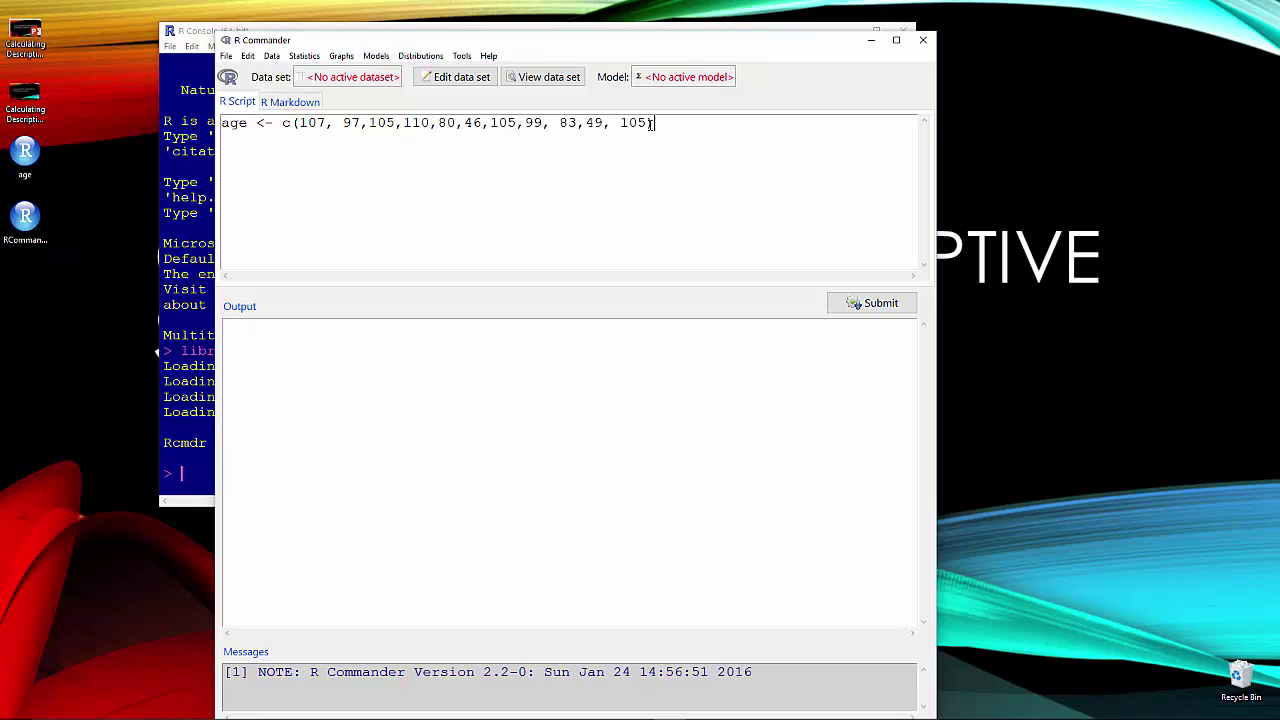
left_click_drag(646, 122, 662, 124)
left_click(670, 137)
left_click(876, 304)
left_click_drag(658, 122, 222, 122)
left_click(668, 126)
left_click(884, 304)
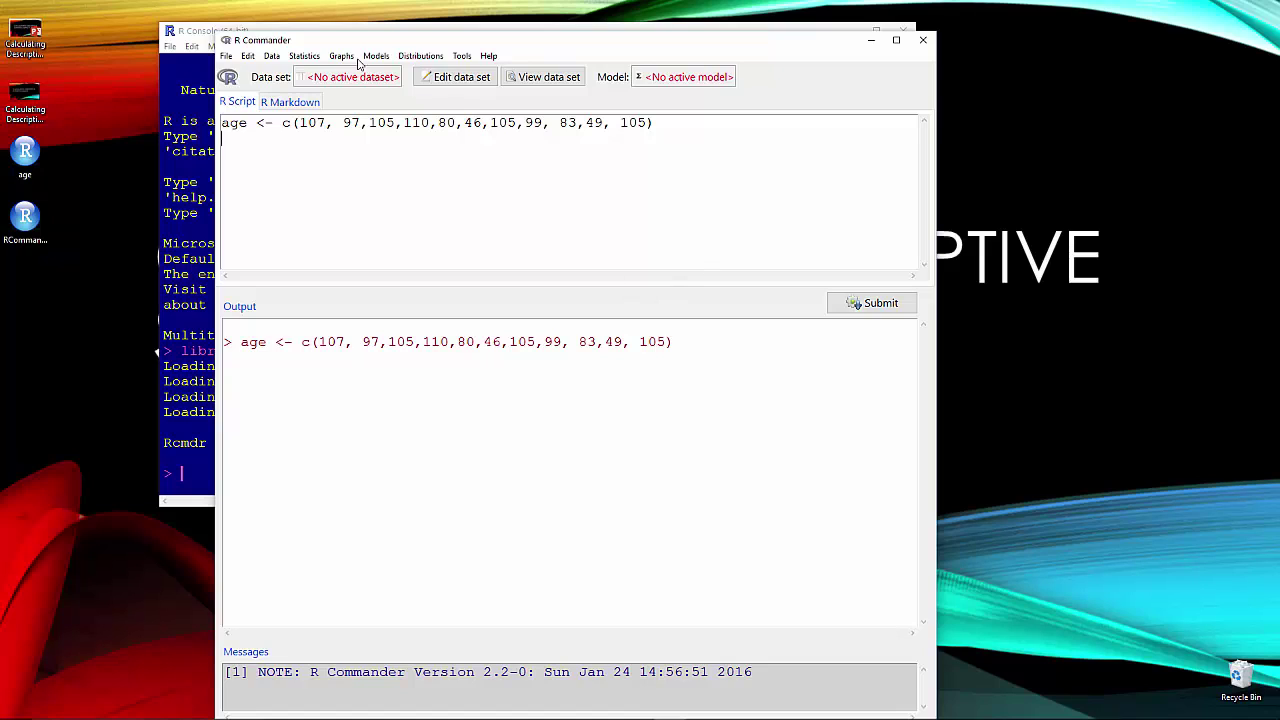
type("age")
left_click(872, 303)
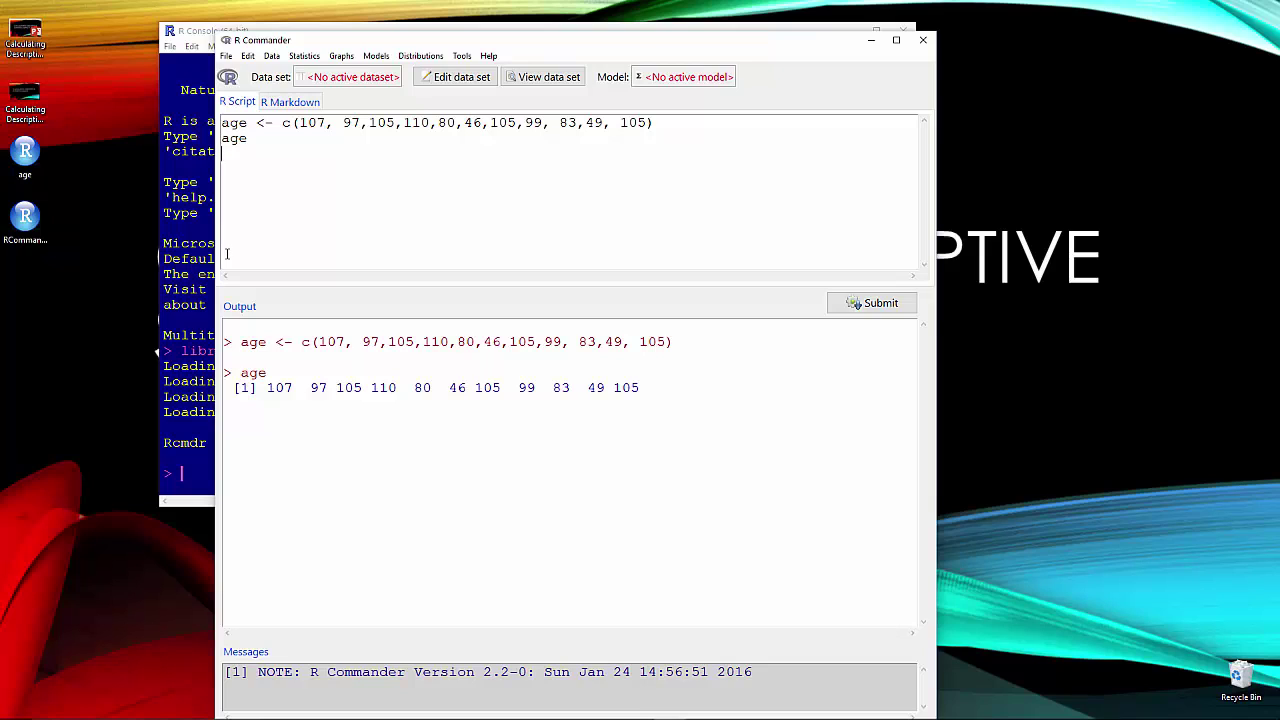
Compute mean(age), giving 89.63636, and median(age), giving 99
type("mean(age)")
left_click(880, 304)
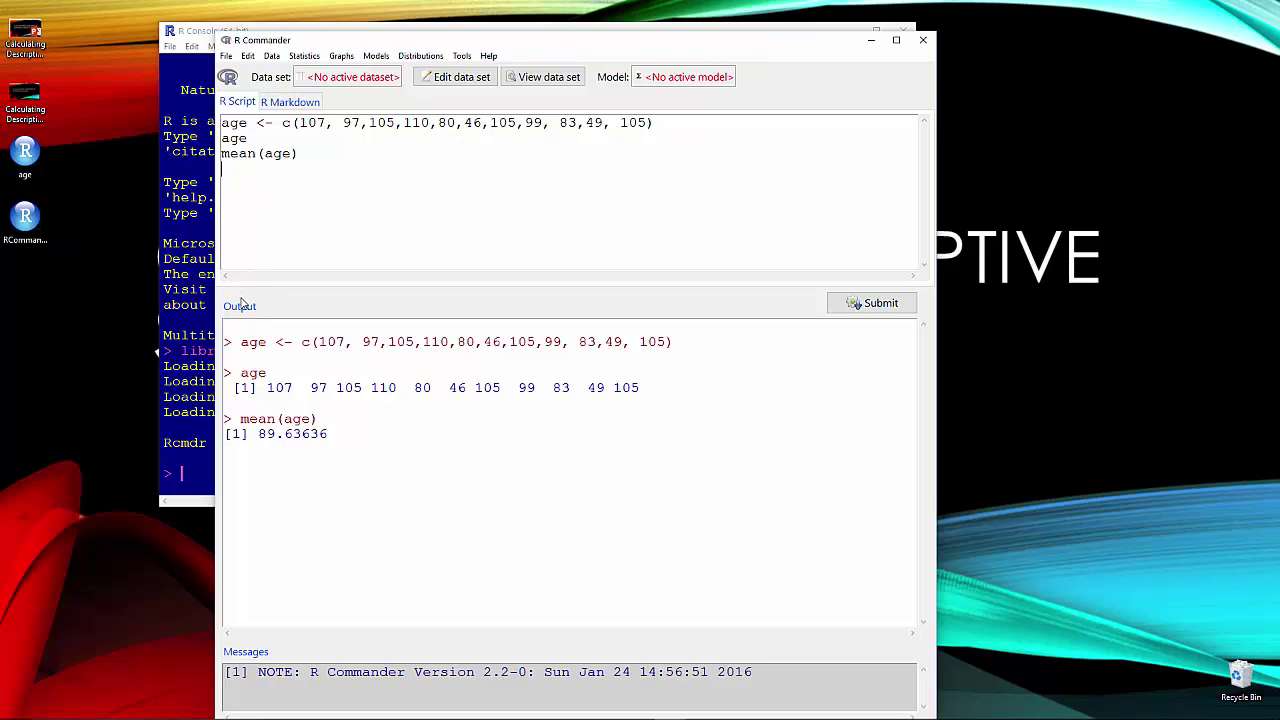
type("median(age)")
left_click(860, 303)
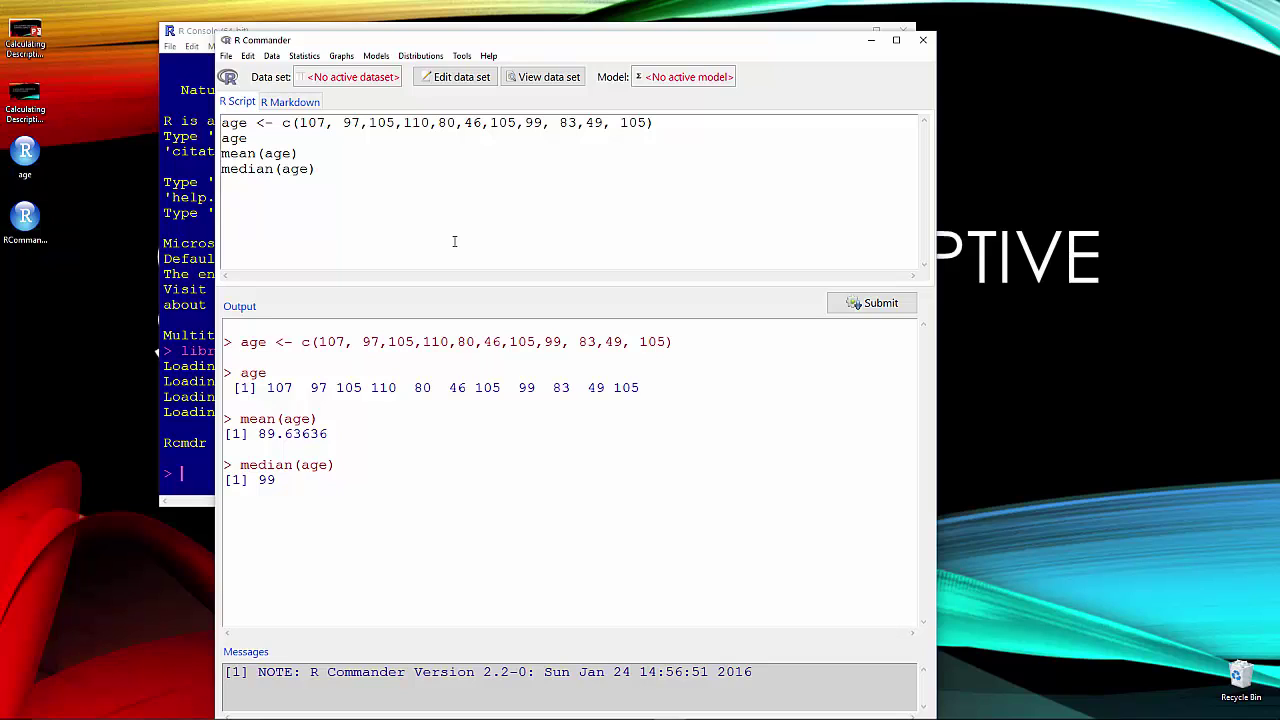
Add the line max(age) - min(age) to the script
type("max(age) - min(age)")
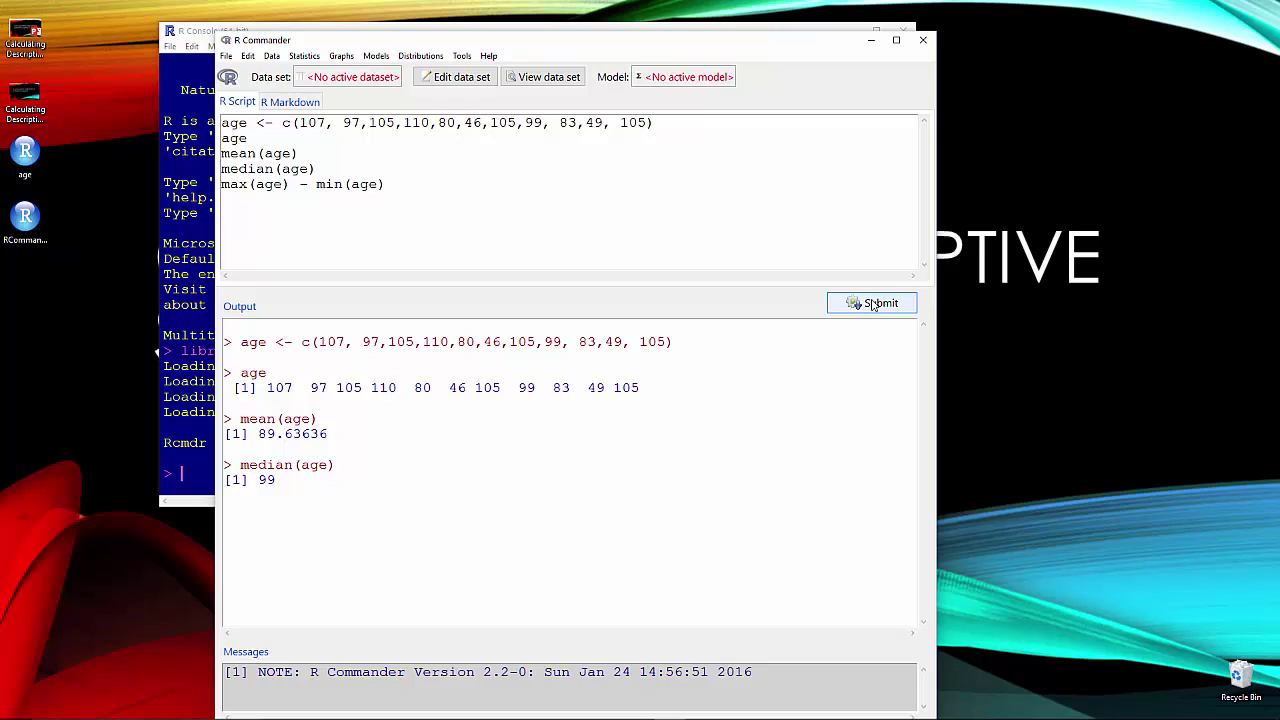
Run max(age) - min(age), giving 64, and range(age), giving 46 110
left_click(872, 304)
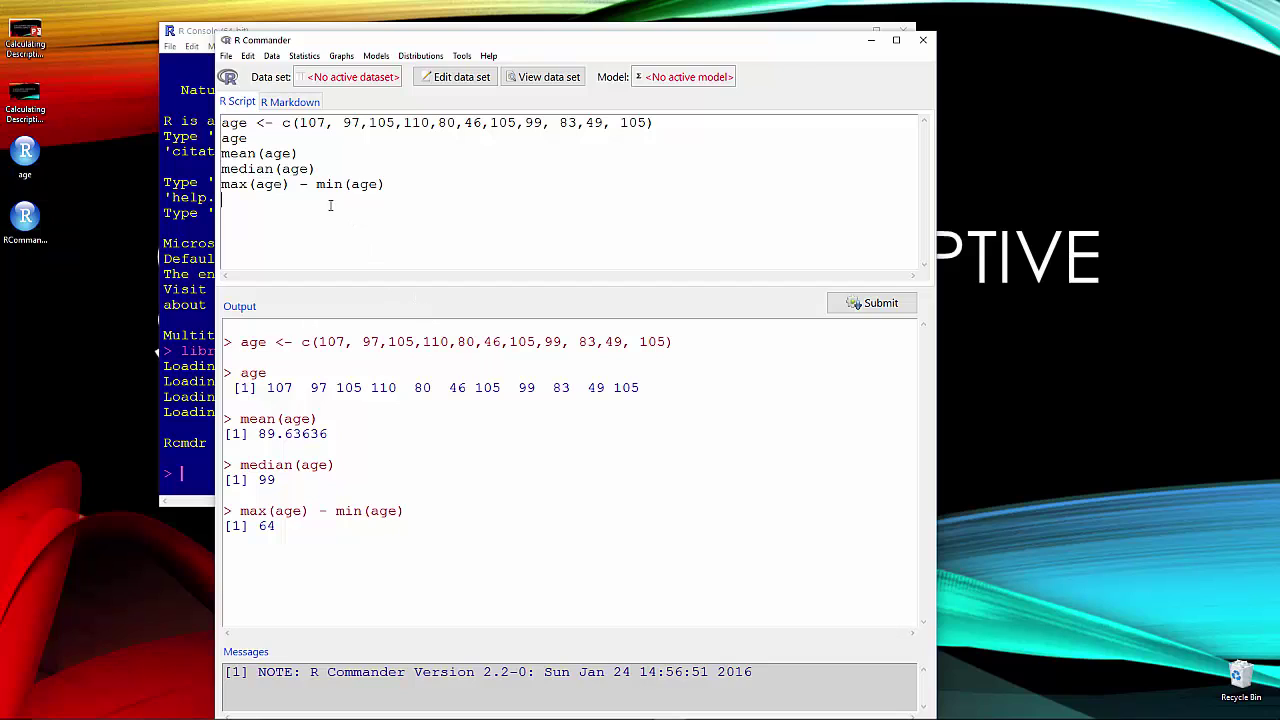
type("range(age)")
left_click(860, 305)
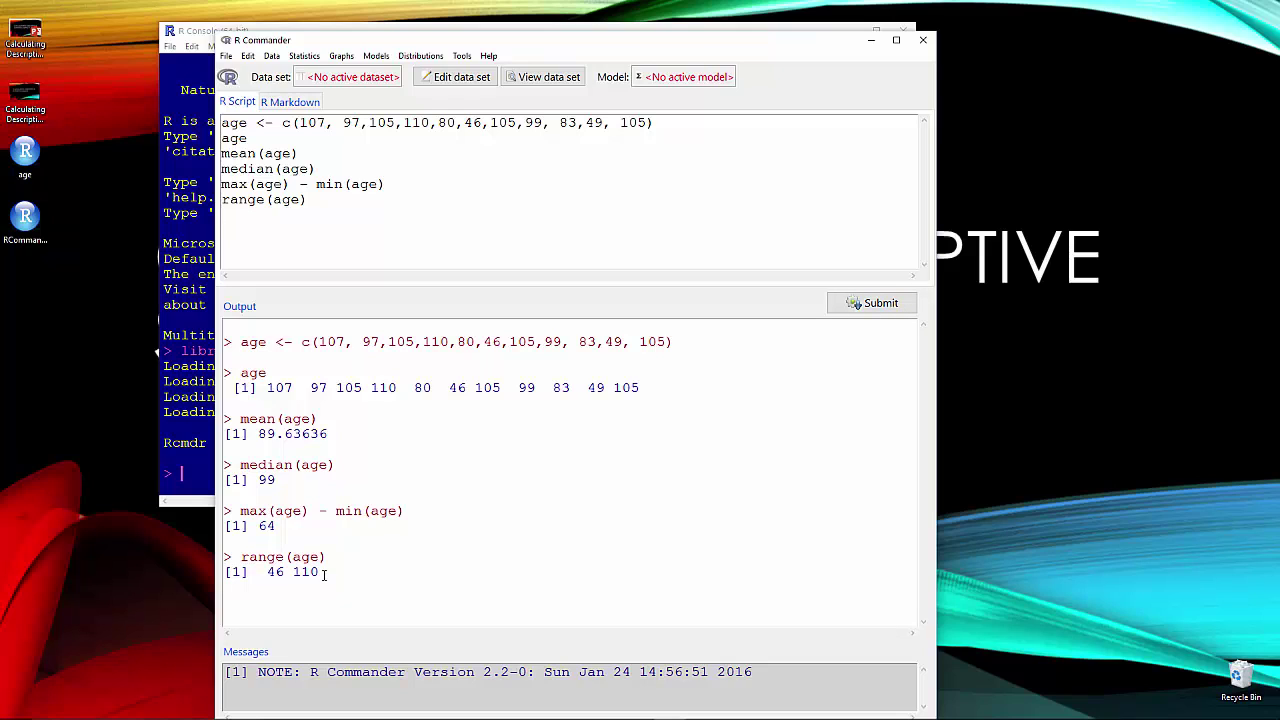
Confirm the range by computing 110 - 46, giving 64
left_click(242, 218)
type("110 - 46")
left_click(883, 305)
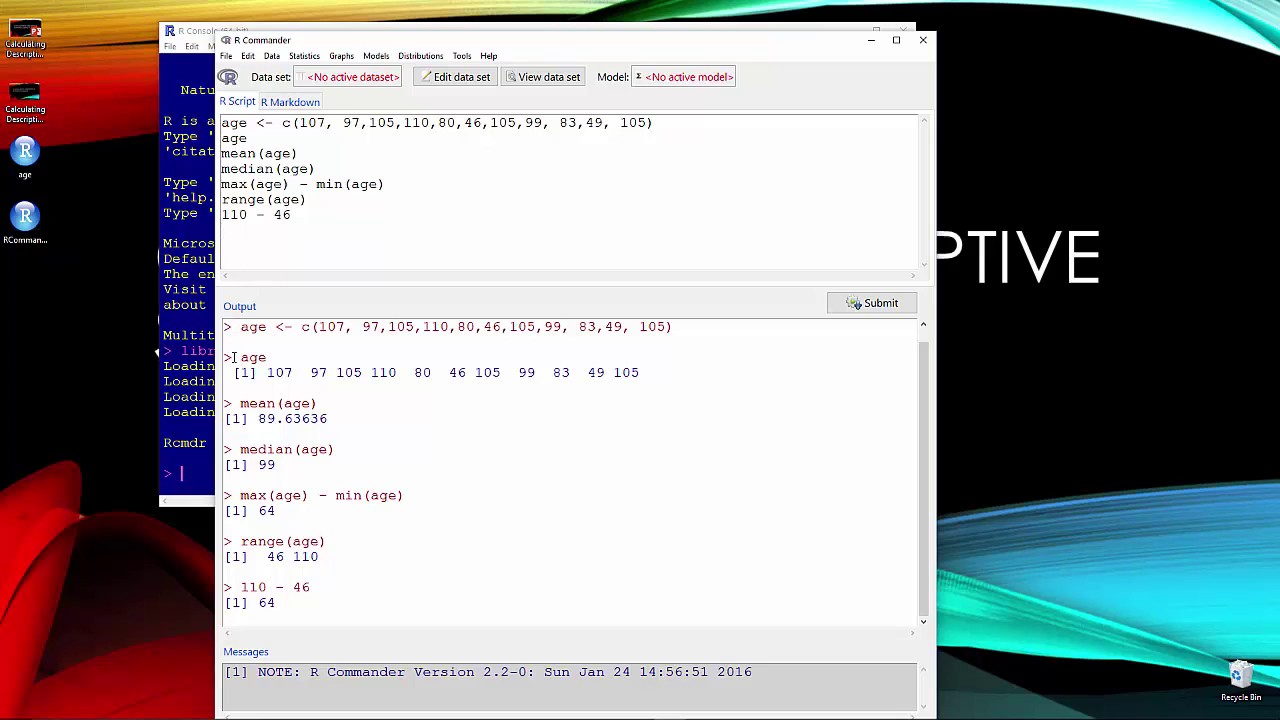
Compute sd(age), giving 22.93152, and var(age), giving 525.8545
type("sd(age)")
left_click(877, 303)
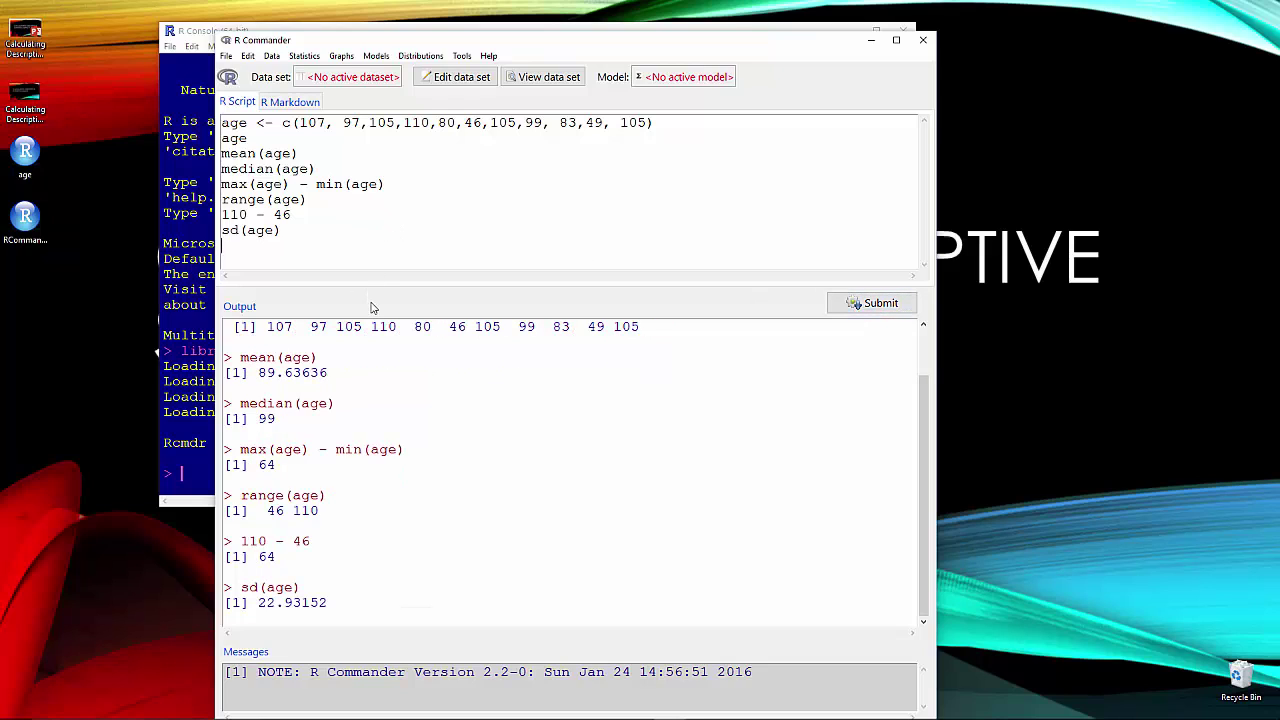
key("Return")
type("var(age)")
left_click(860, 302)
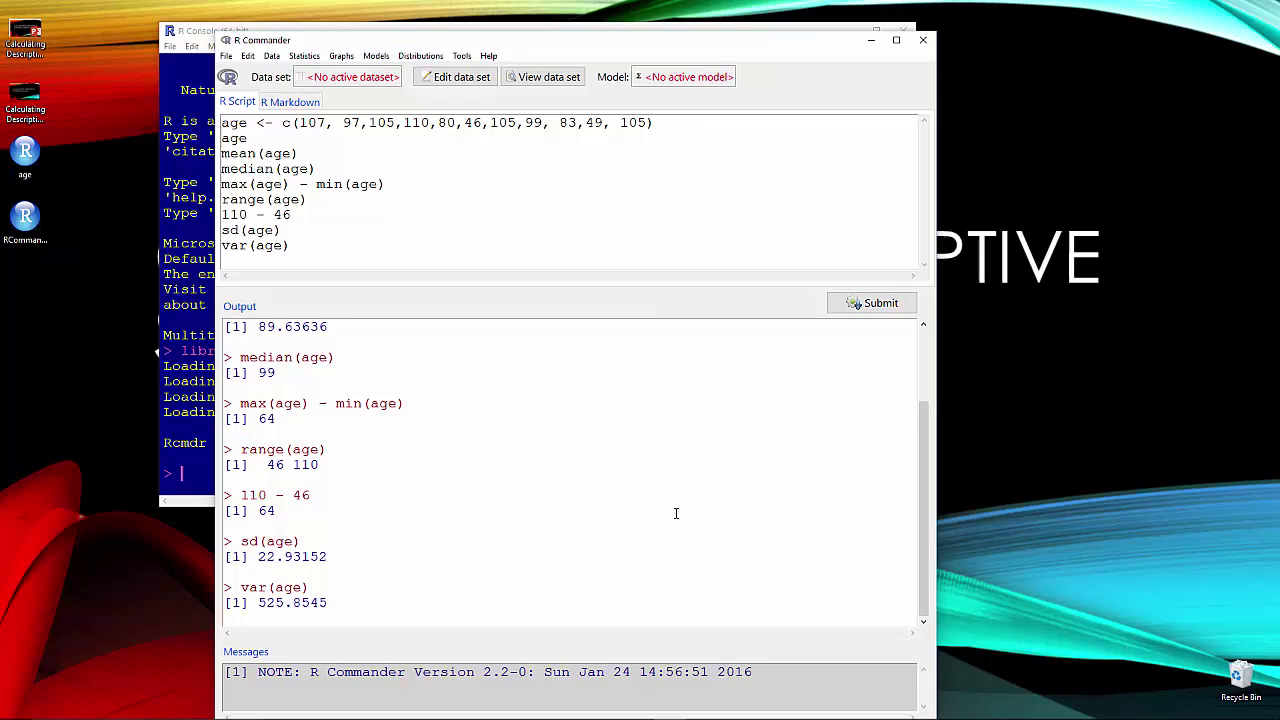